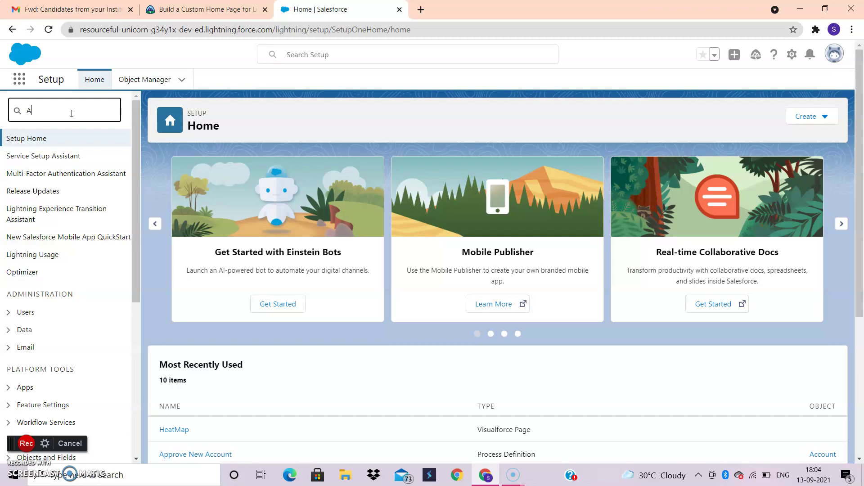
- Search the setup options for "App Builder" and open Lightning App Builder
text(pp )
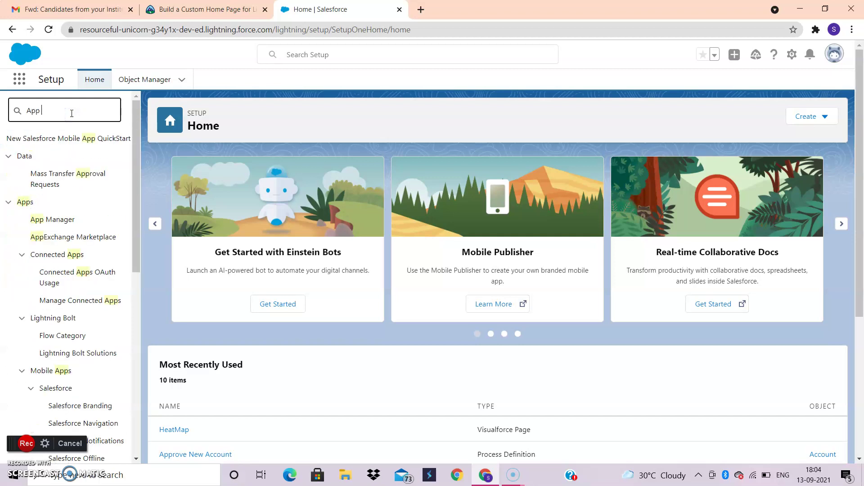
text(Builder)
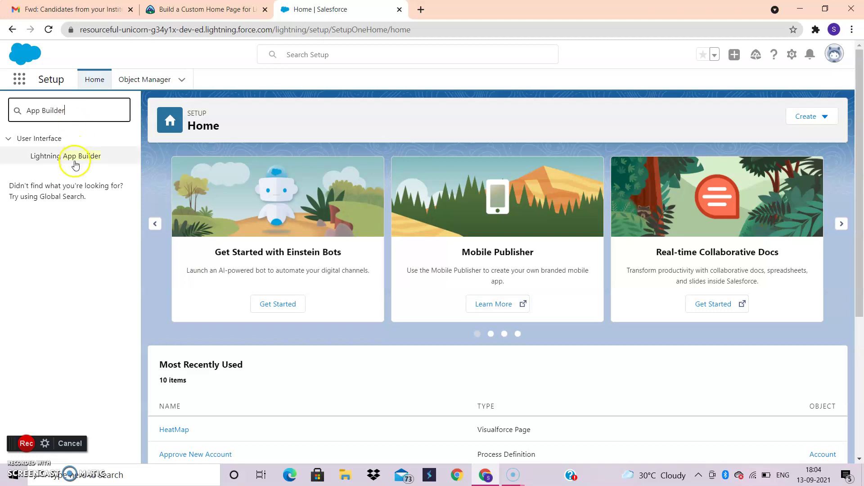
click(74, 160)
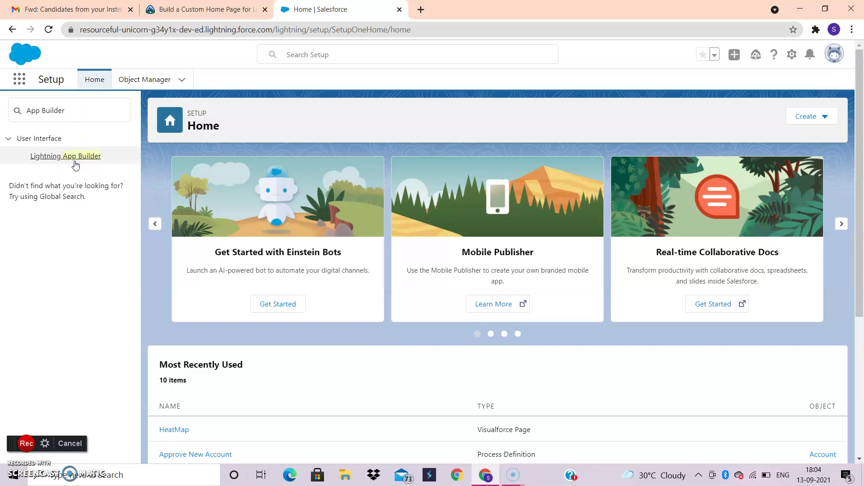
click(69, 160)
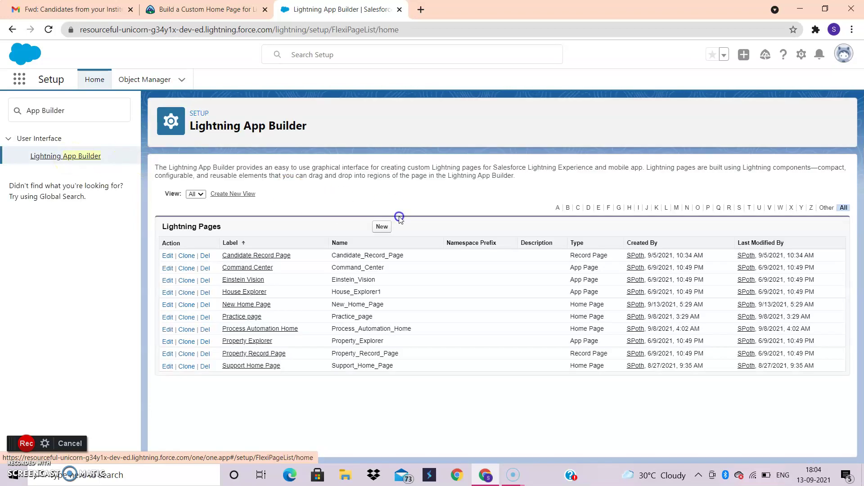
- Start a new Lightning page of type Home Page
click(397, 227)
click(382, 228)
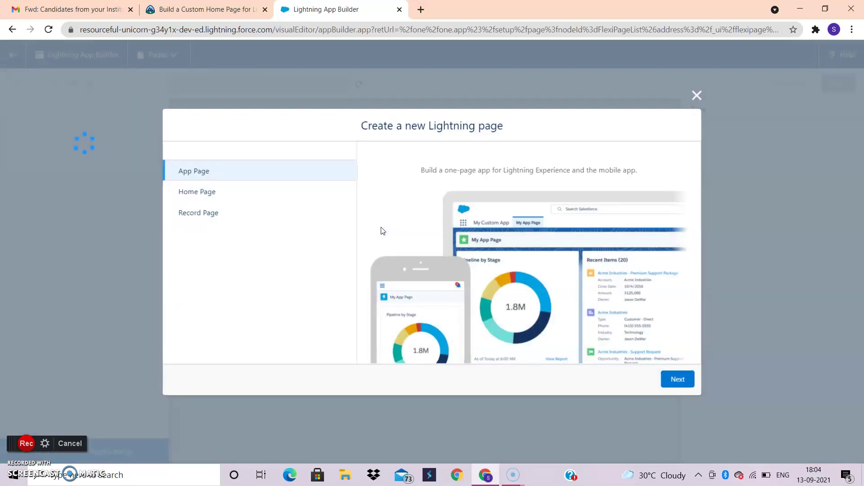
click(236, 200)
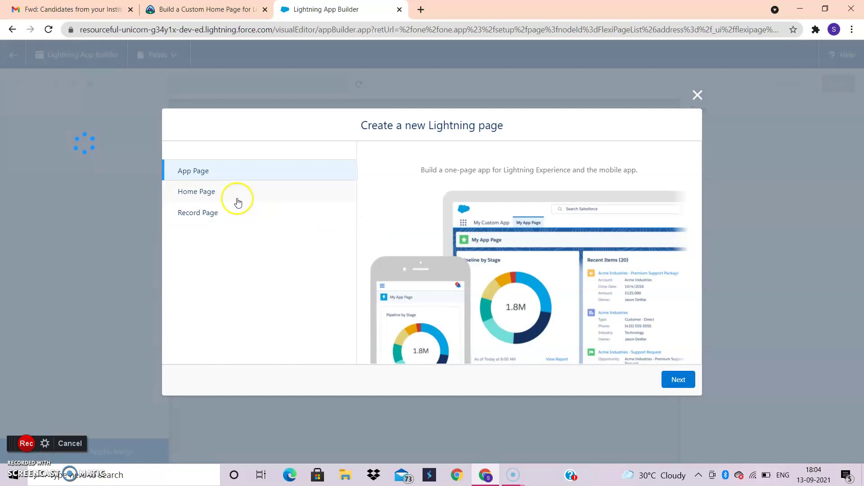
click(679, 380)
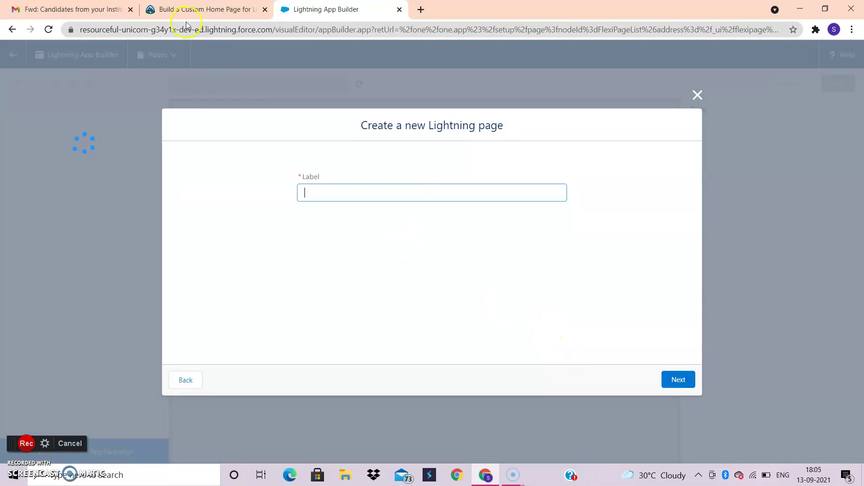
- Copy the label "Sales Home" from the Trailhead challenge and enter it as the new page's label
click(198, 9)
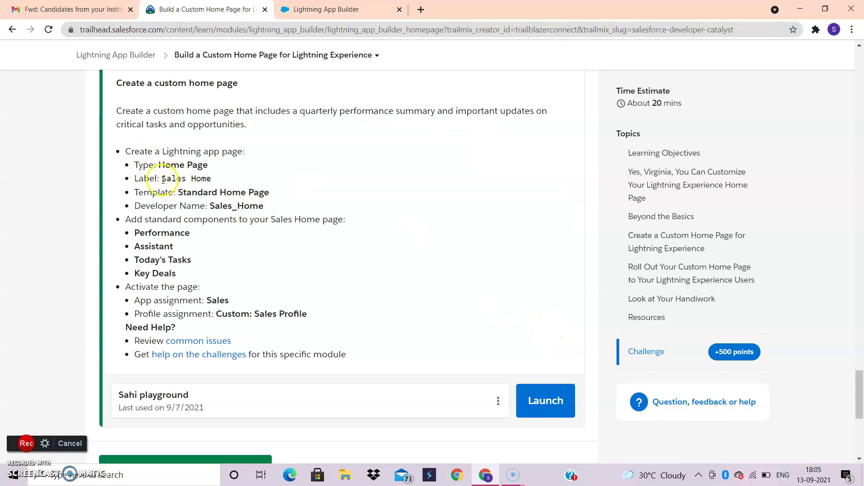
drag(163, 180, 216, 181)
key(ctrl+c)
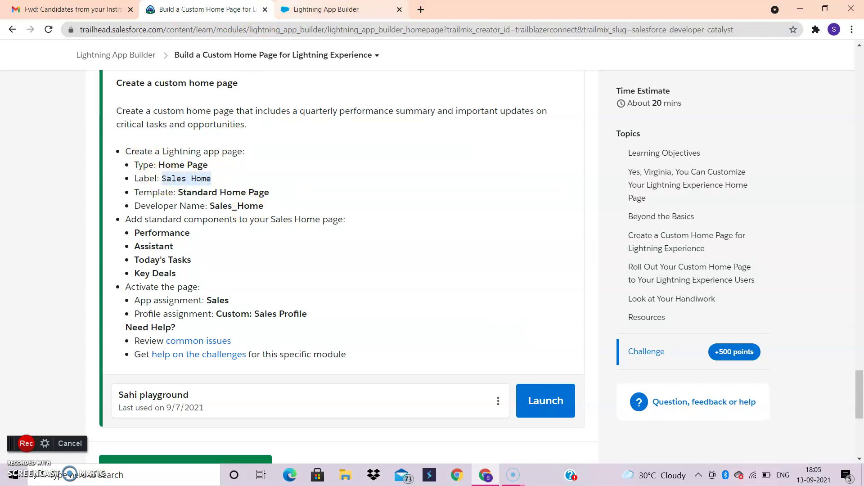
click(326, 10)
key(ctrl+v)
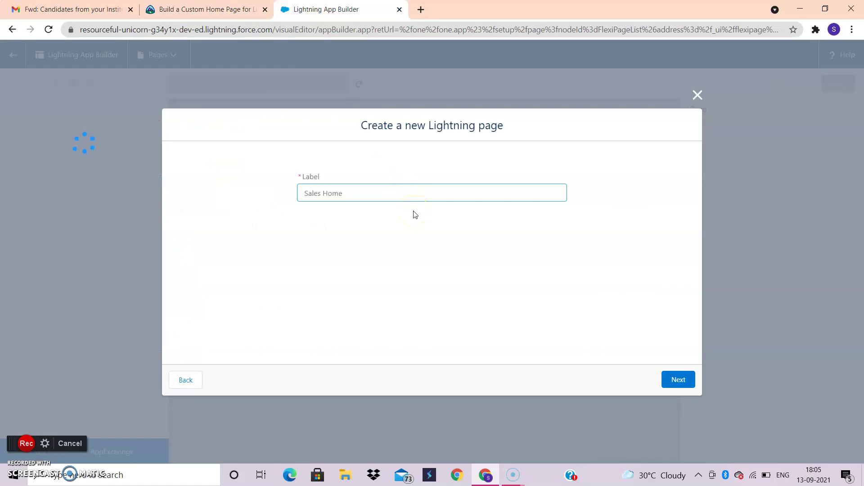
click(677, 379)
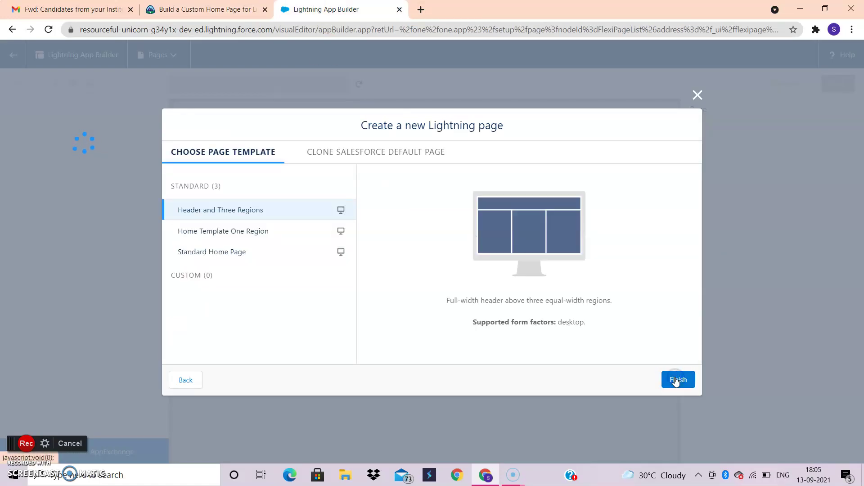
- Choose the Standard Home Page template and finish creating the page
click(228, 255)
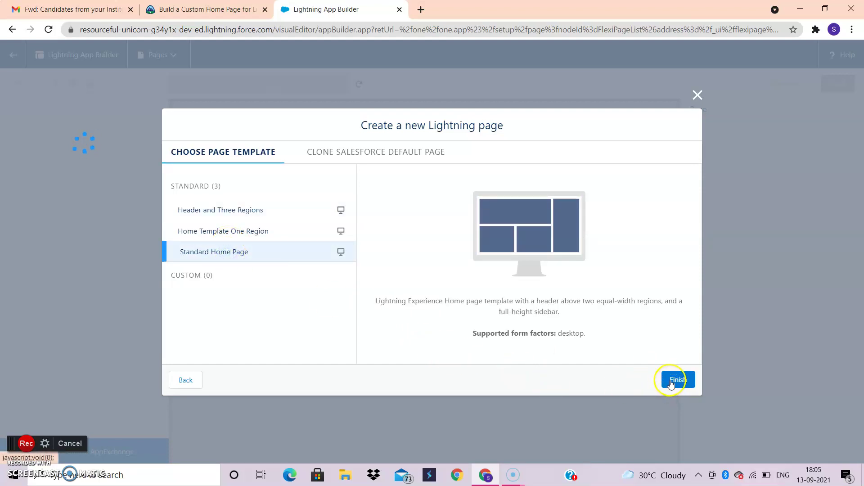
click(402, 155)
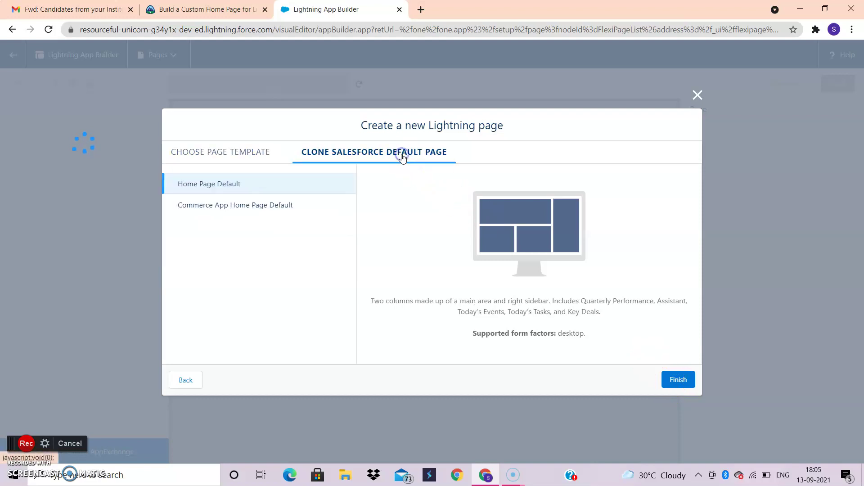
click(233, 148)
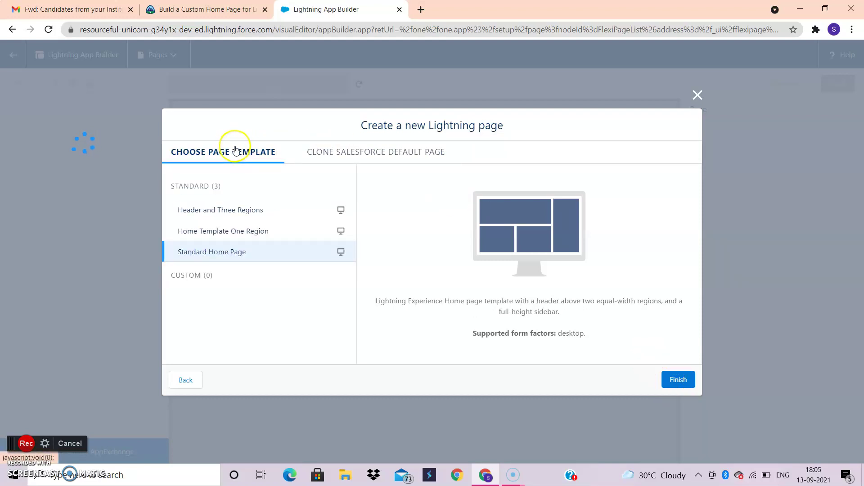
click(673, 380)
click(602, 345)
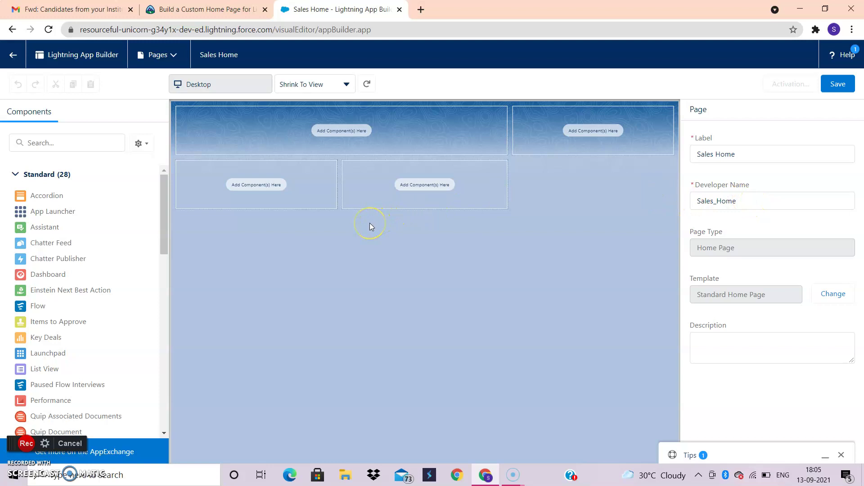
- Add the Assistant component to the page's sidebar region and the Performance component to the header region
click(322, 217)
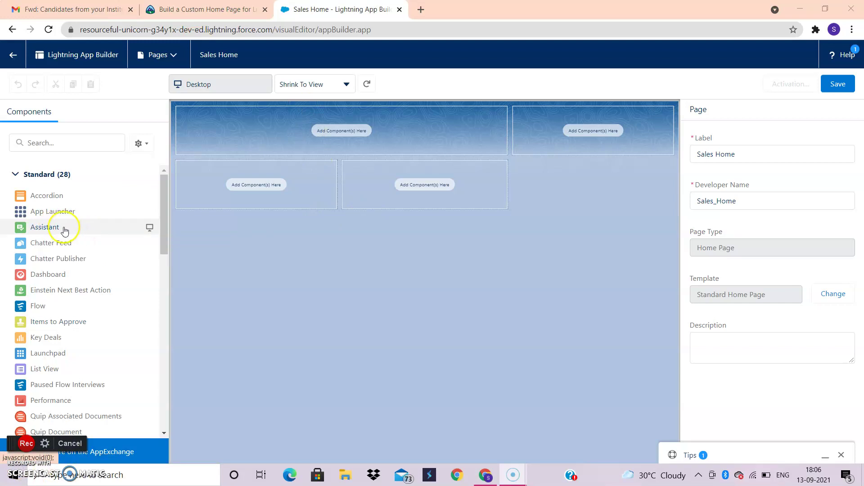
drag(64, 230, 514, 116)
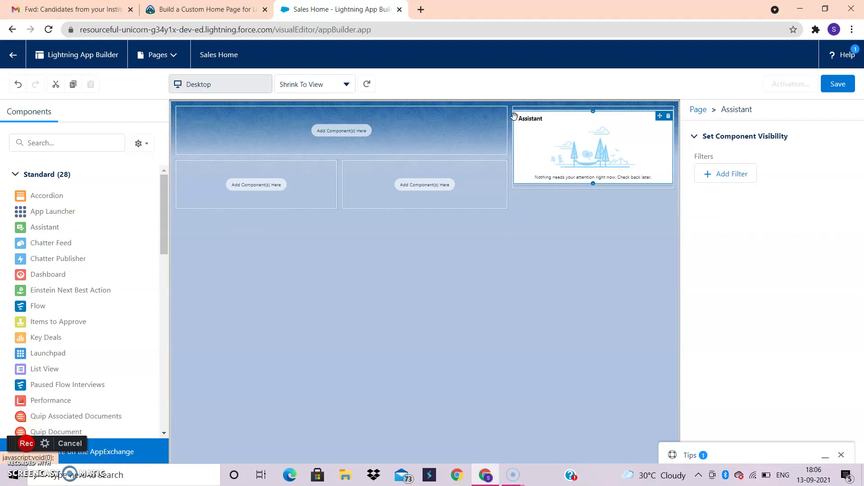
click(69, 138)
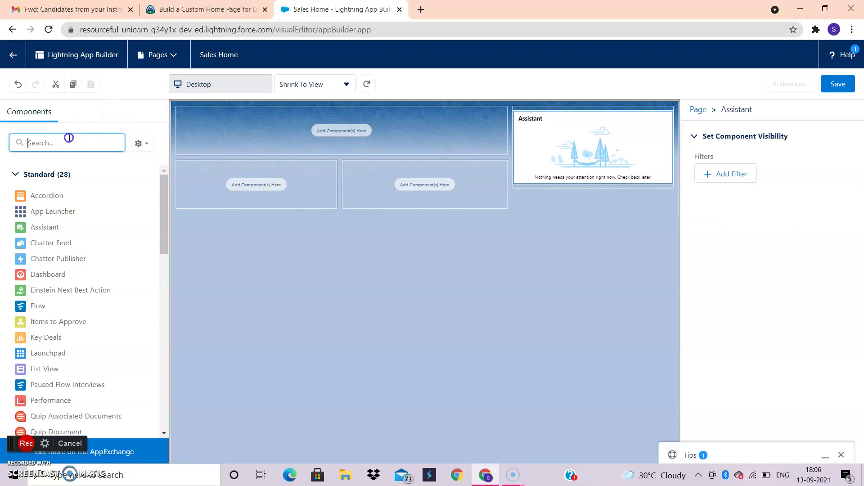
text(Per)
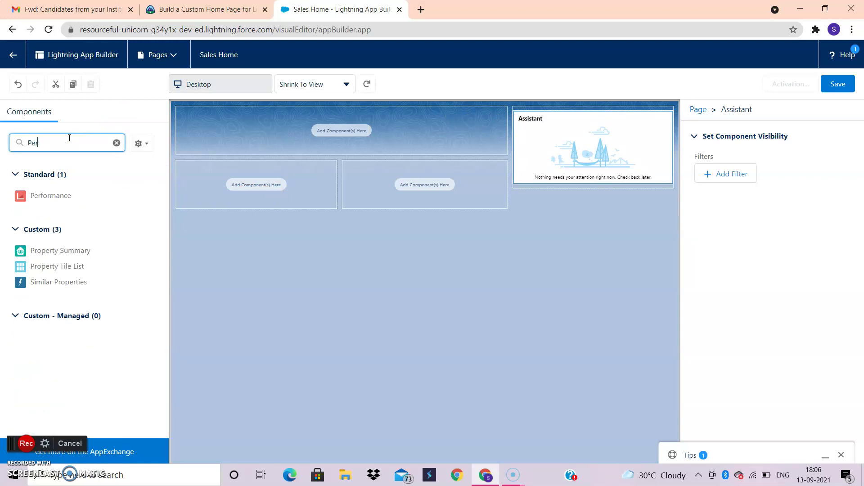
drag(60, 194, 197, 119)
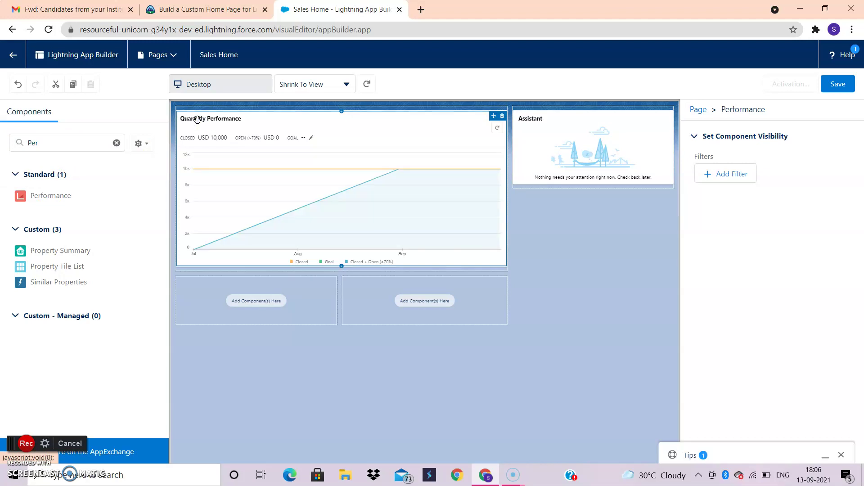
- Find the Today components and add Today's Events to the first region below the header
click(117, 143)
text(T)
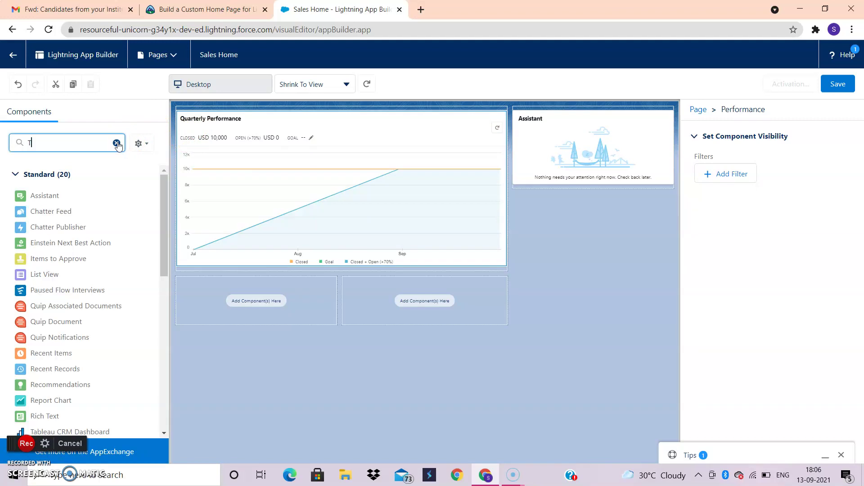
text(odays)
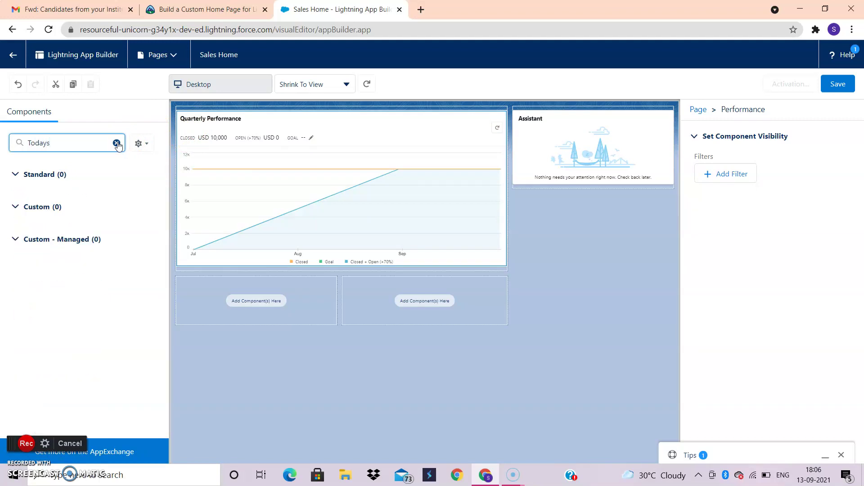
key(BackSpace)
drag(72, 194, 196, 296)
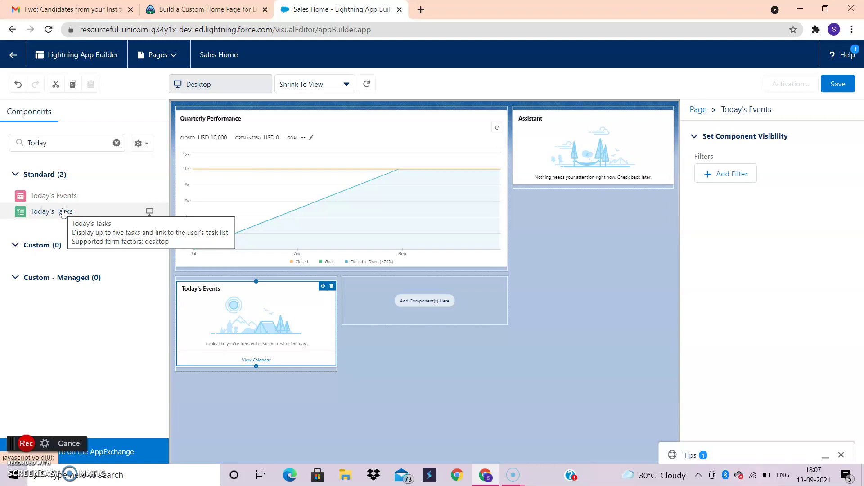
- Add the Key Deals component to the empty region beside Today's Events
click(117, 142)
text(Key)
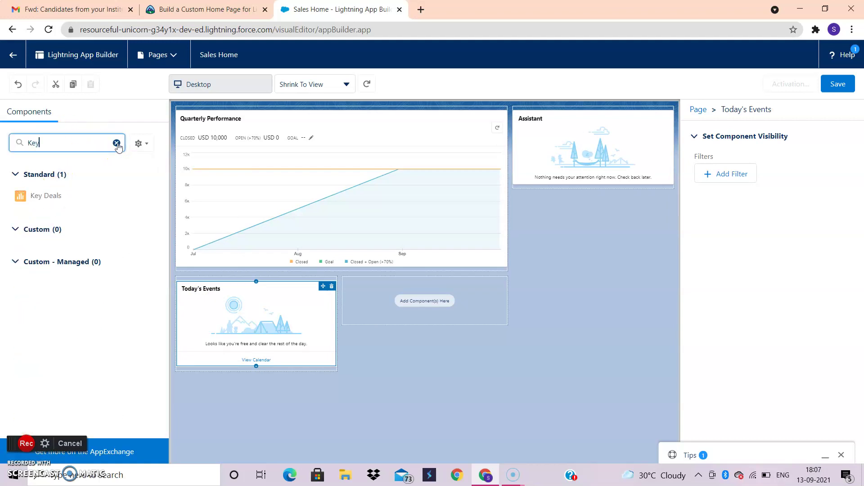
drag(51, 199, 361, 293)
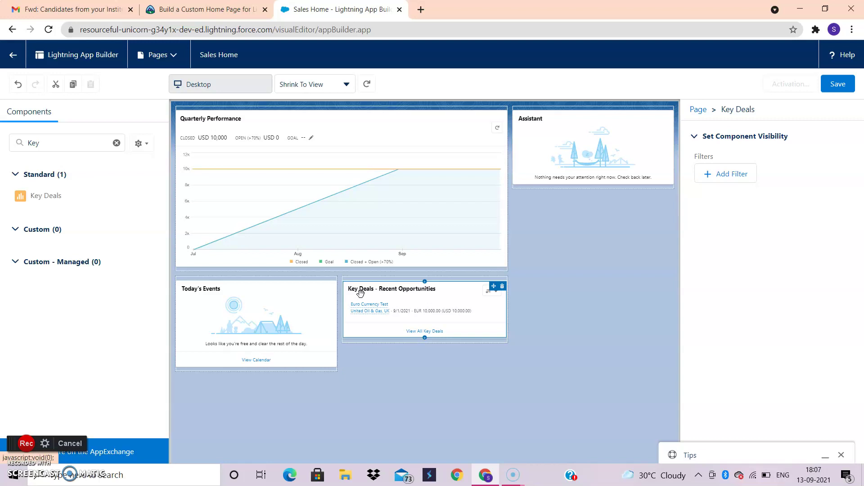
- Save the Sales Home page and open its activation settings
click(833, 88)
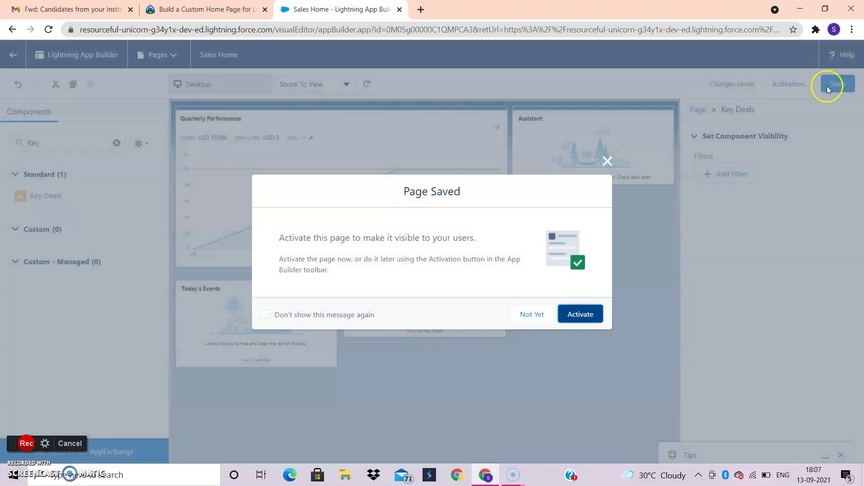
click(582, 314)
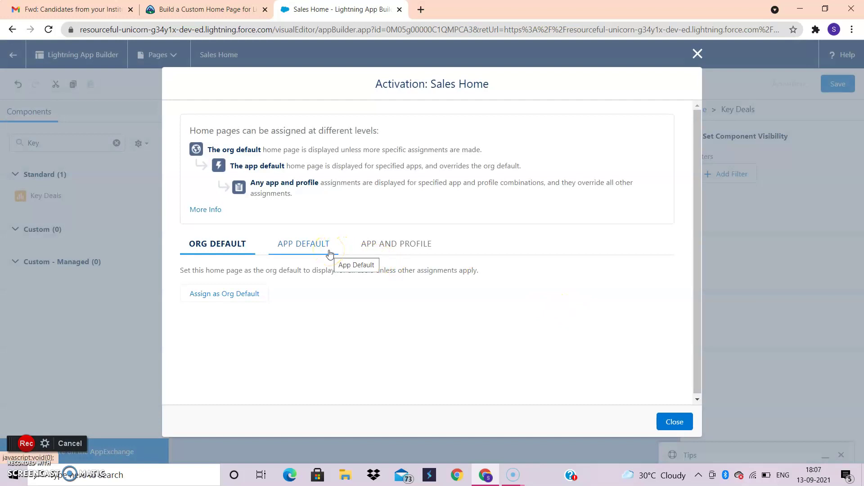
click(330, 254)
click(206, 302)
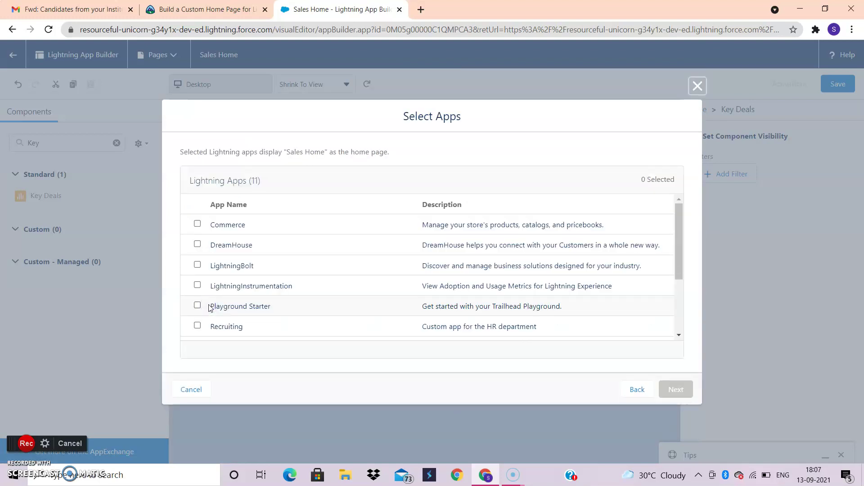
scroll(267, 314, down, 3)
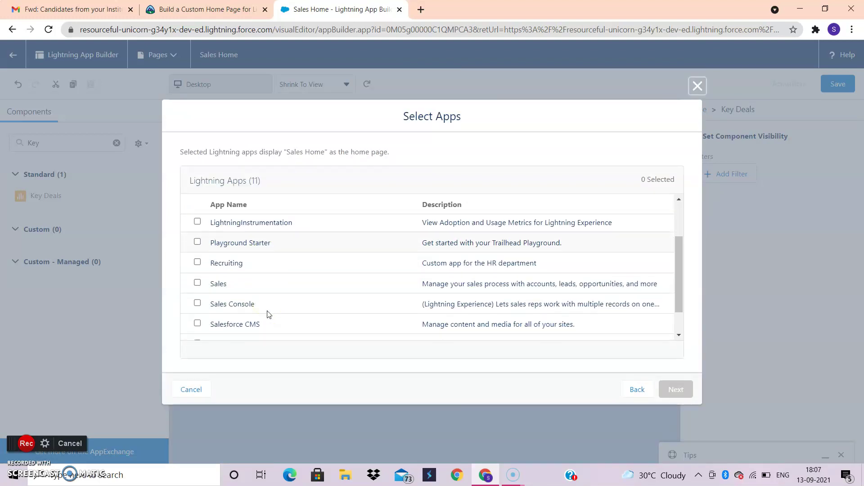
click(200, 253)
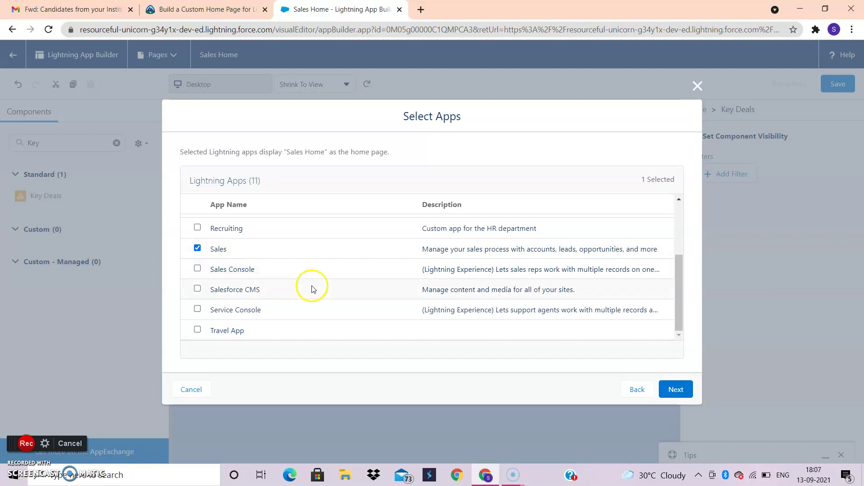
click(675, 390)
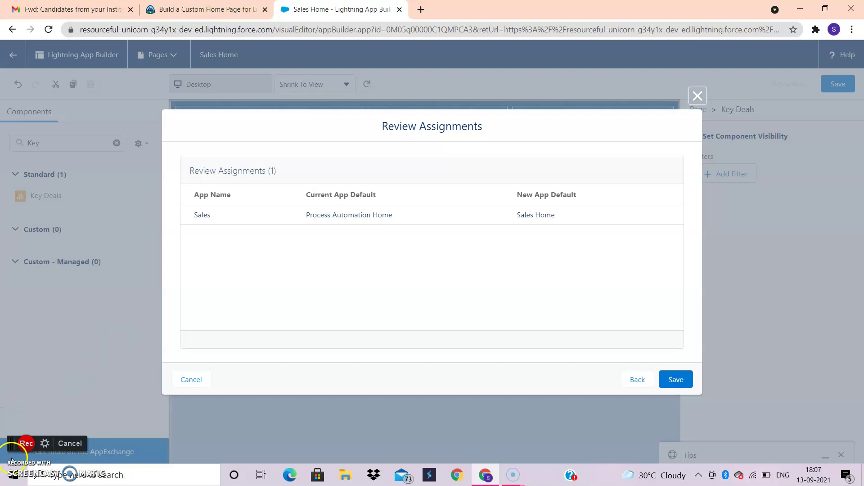
click(11, 444)
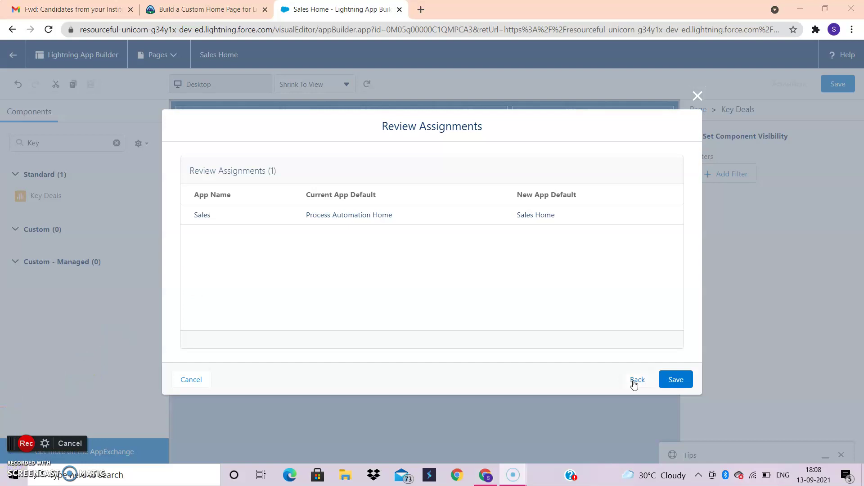
click(634, 382)
click(635, 387)
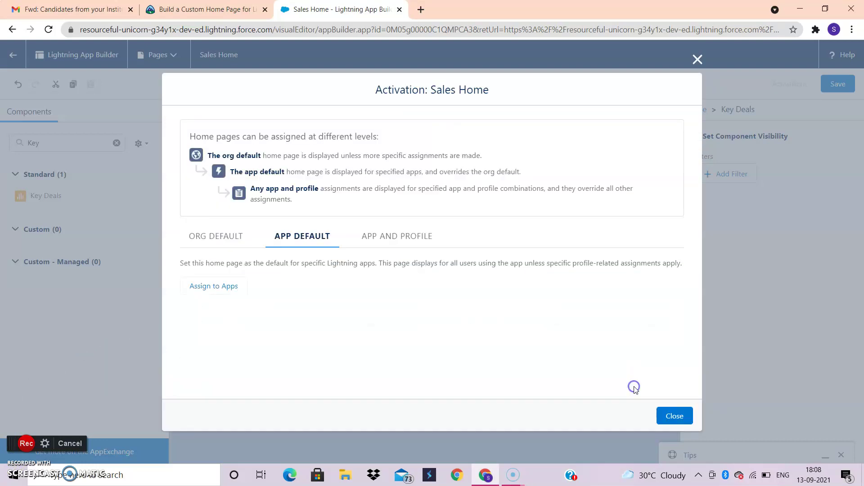
- Start an app-and-profile assignment for the Sales Home page and choose the Sales app
click(382, 247)
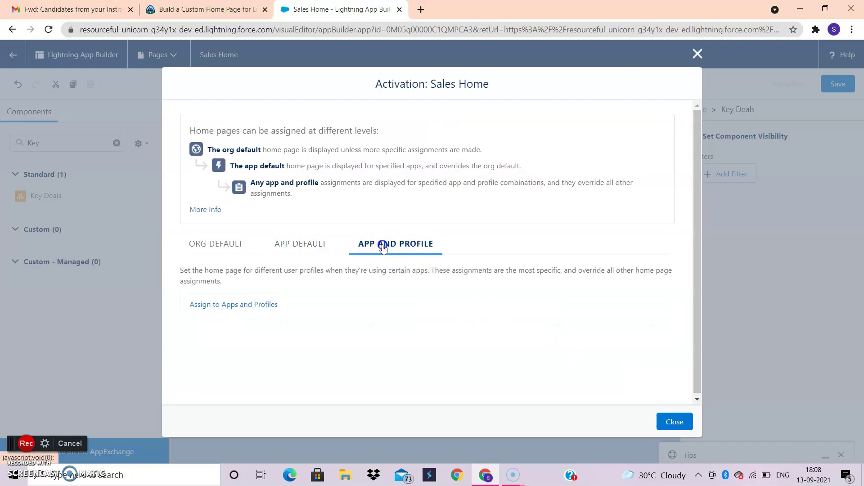
click(239, 303)
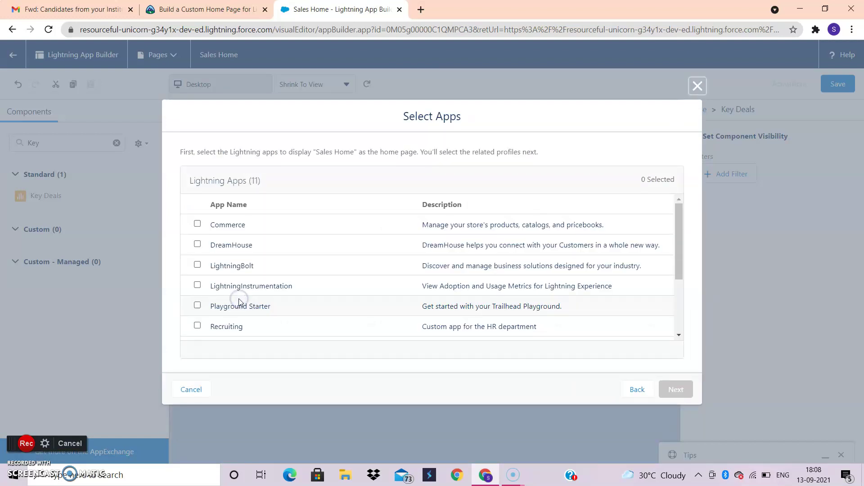
scroll(248, 291, down, 3)
click(198, 249)
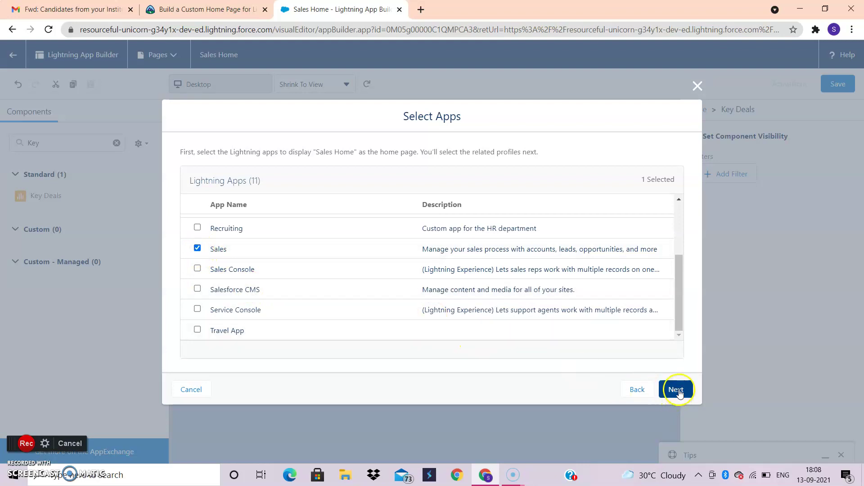
click(676, 390)
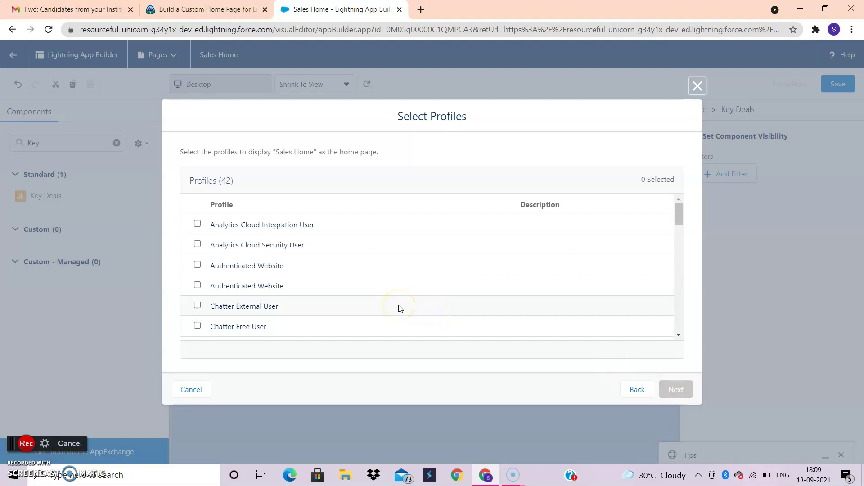
- Assign the page to Custom: Sales Profile, save the assignment, and save the Sales Home page
scroll(400, 309, down, 4)
scroll(401, 308, down, 1)
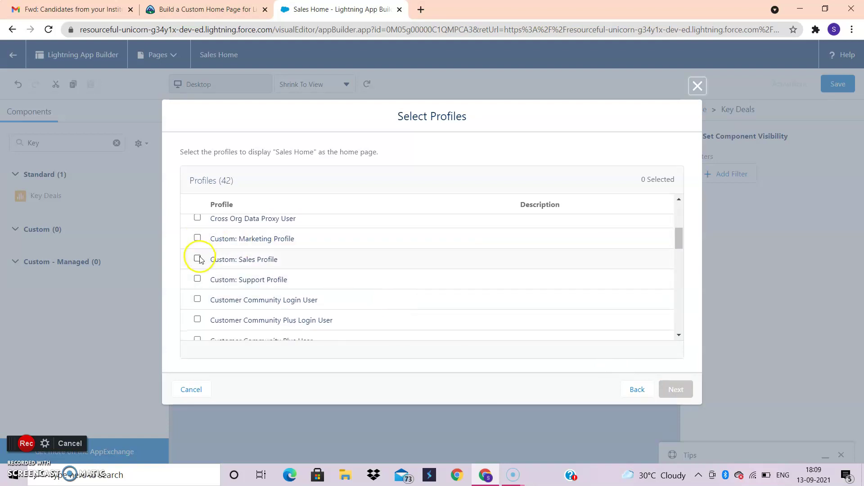
click(198, 259)
click(673, 389)
click(672, 381)
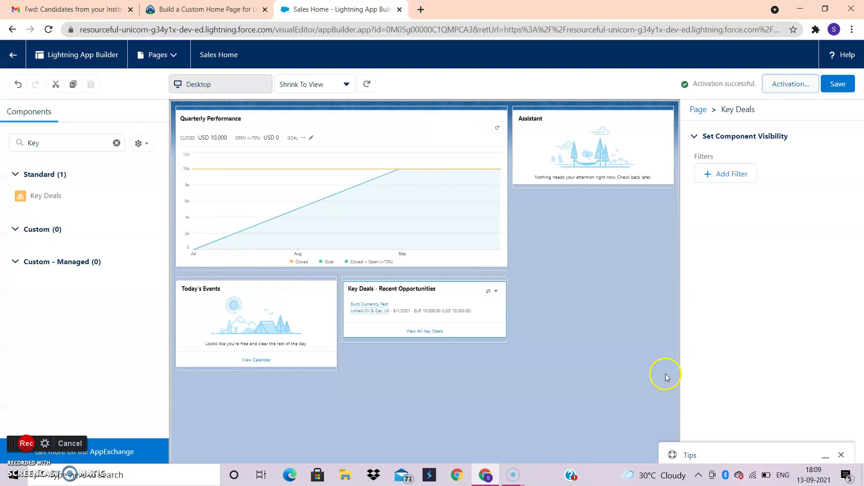
click(836, 85)
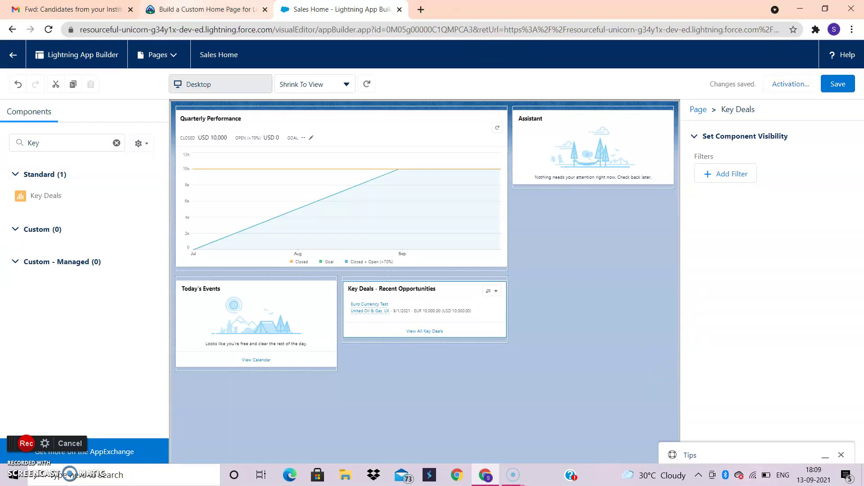
- Switch to the Trailhead unit, run the challenge check, close the Gmail page, and review the challenge's required components
click(205, 9)
scroll(289, 299, down, 20)
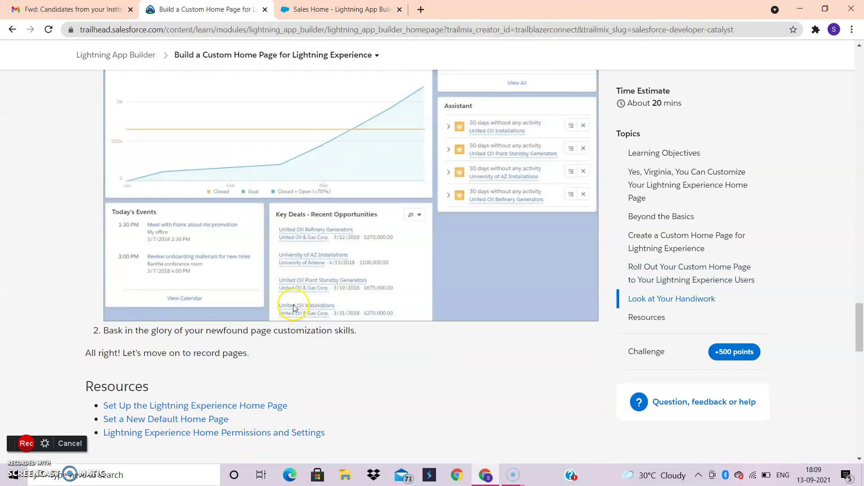
scroll(294, 305, down, 10)
click(209, 290)
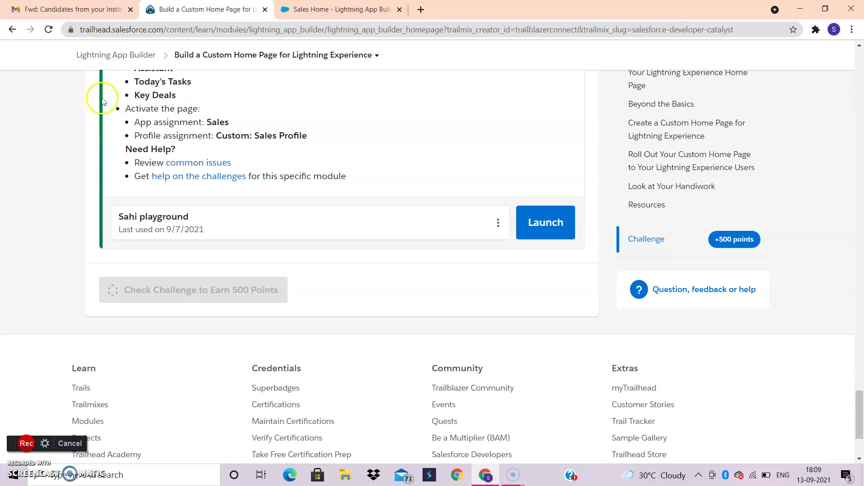
click(129, 9)
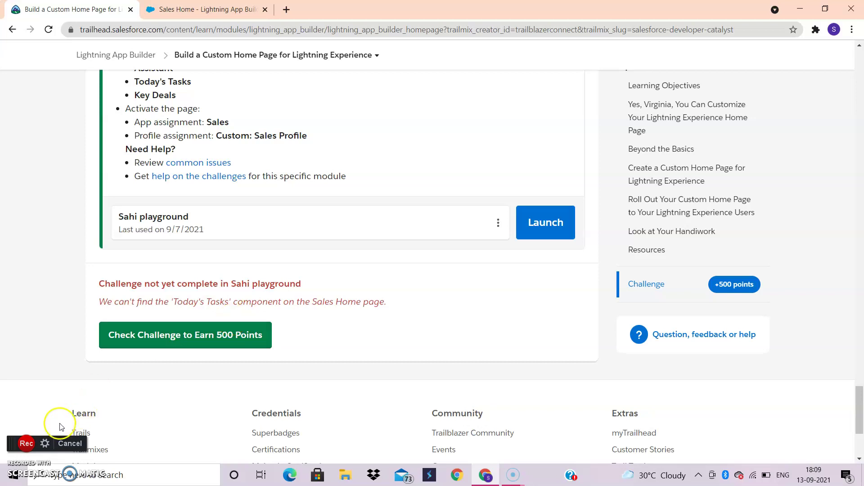
scroll(216, 385, up, 2)
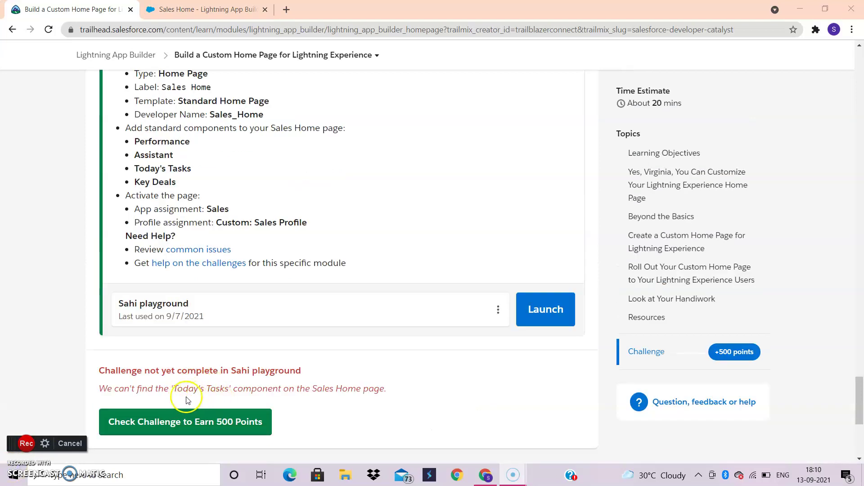
- Back in Lightning App Builder, replace Today's Events with Today's Tasks in the region beside Key Deals and save the page
click(215, 5)
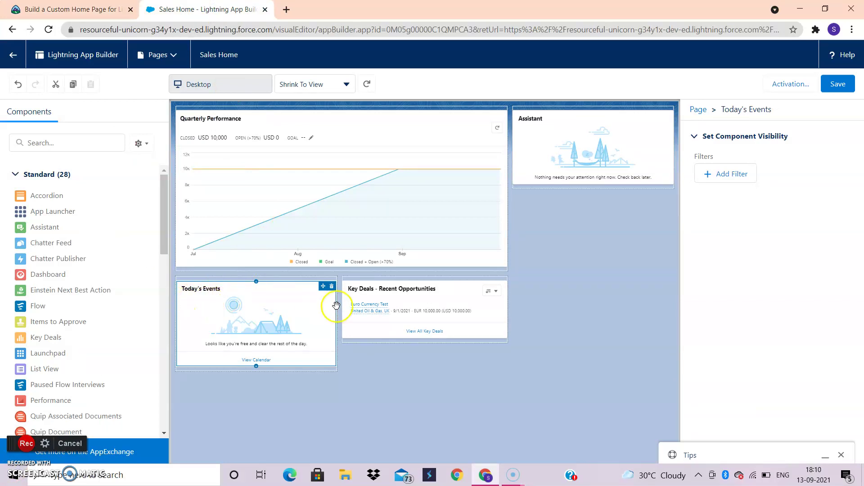
click(332, 287)
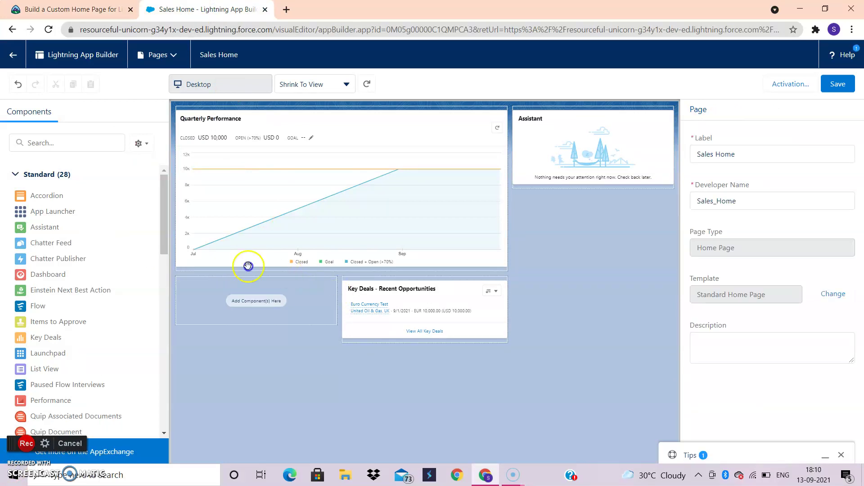
scroll(58, 279, down, 3)
scroll(58, 280, down, 1)
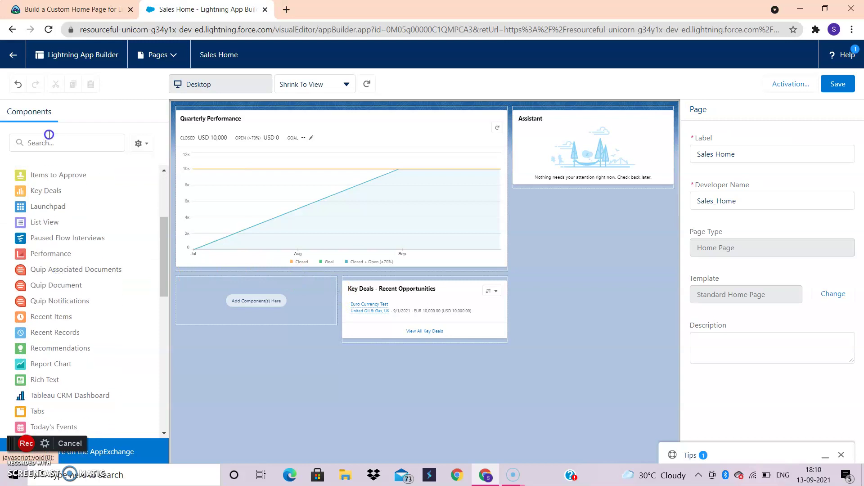
click(49, 143)
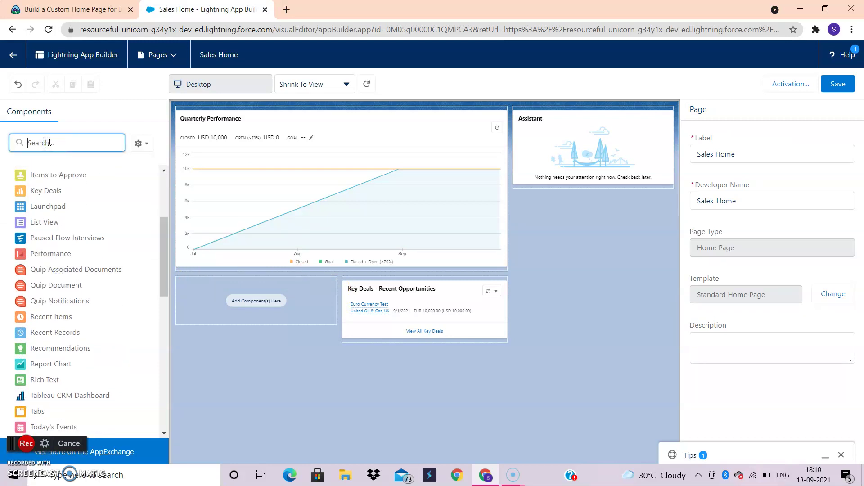
text(Toda)
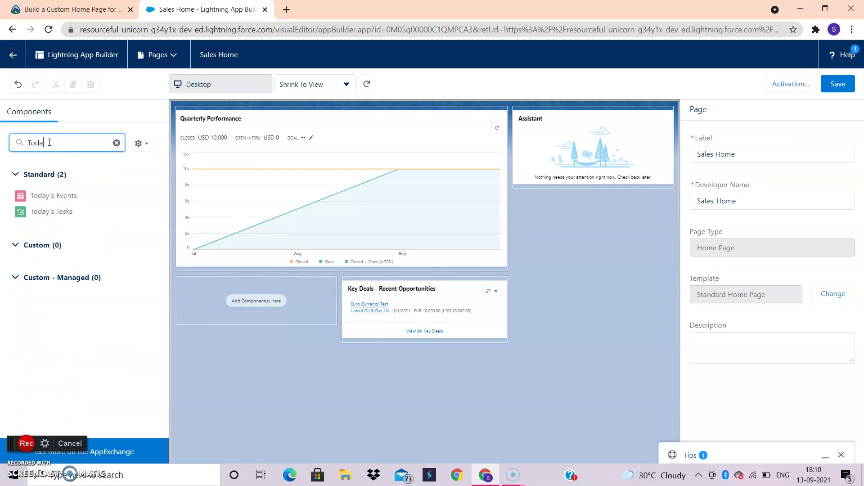
drag(43, 211, 218, 298)
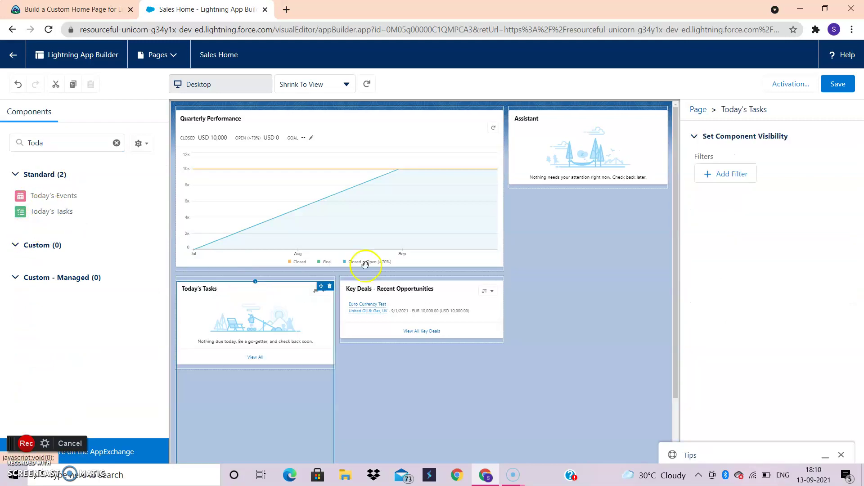
click(839, 86)
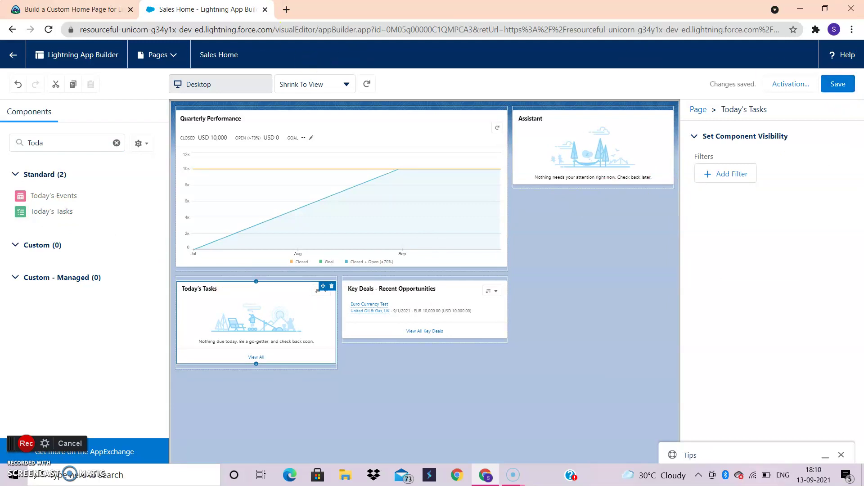
- Return to the Trailhead unit and rerun the challenge check
click(67, 10)
click(213, 421)
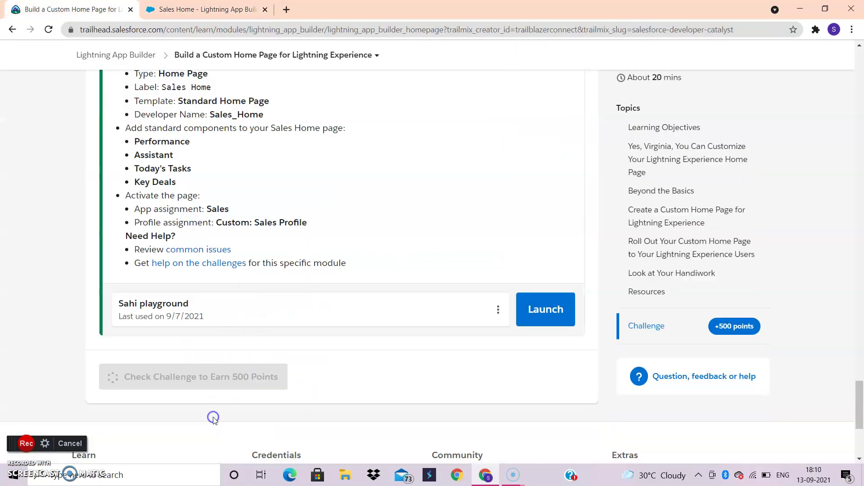